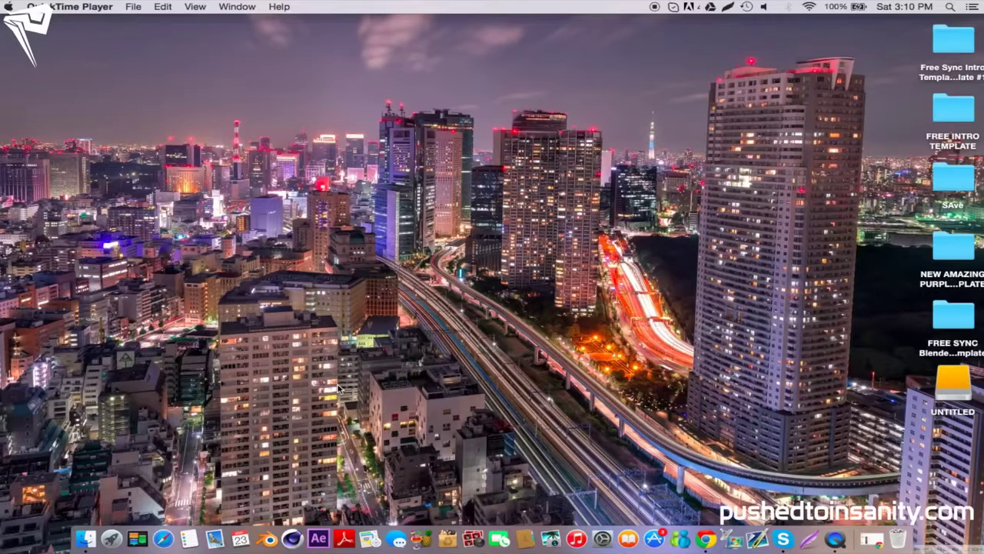
Open the FREE SYNC Blender Intro Template folder and launch DreamMotionTemplate15.blend in Blender.
double_click(952, 342)
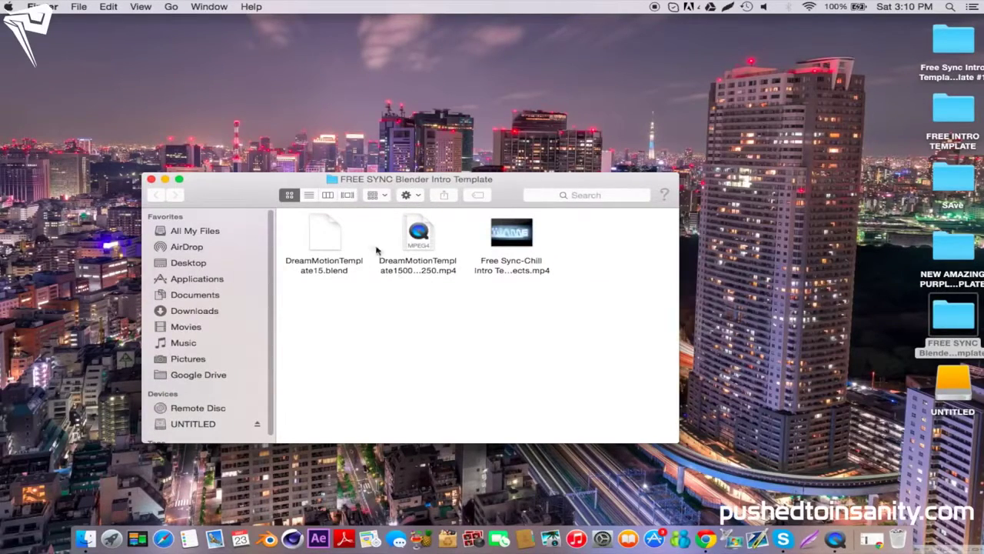
double_click(324, 244)
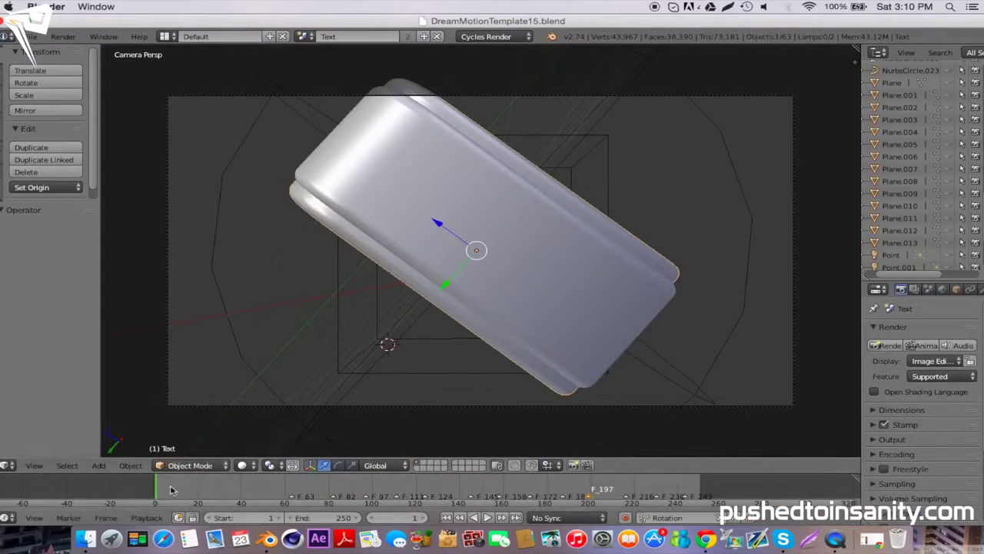
Scrub the timeline to frame 61, where the NAME text appears.
drag(170, 489, 294, 498)
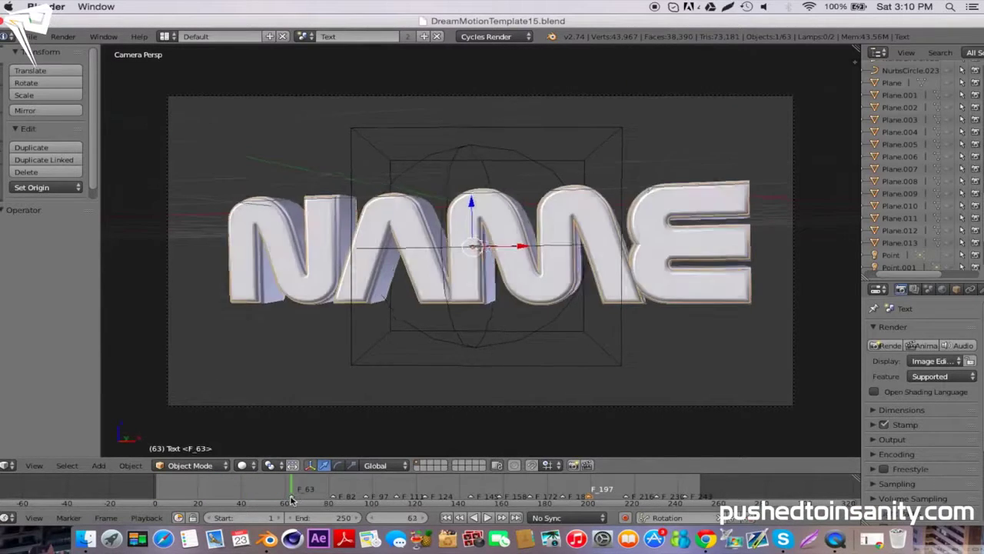
drag(293, 498, 287, 498)
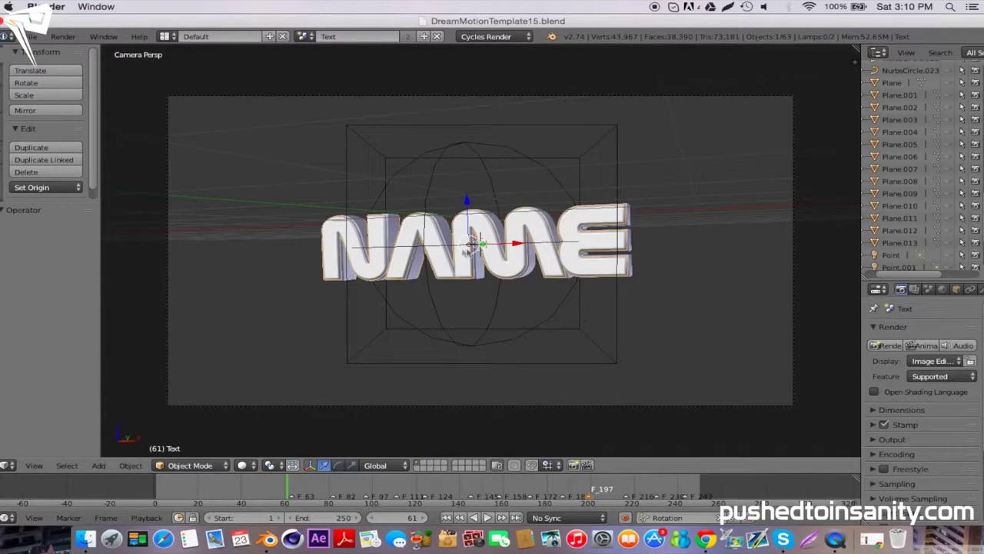
Delete a character from the front text layer Text.001 in edit mode.
right_click(602, 242)
key(Tab)
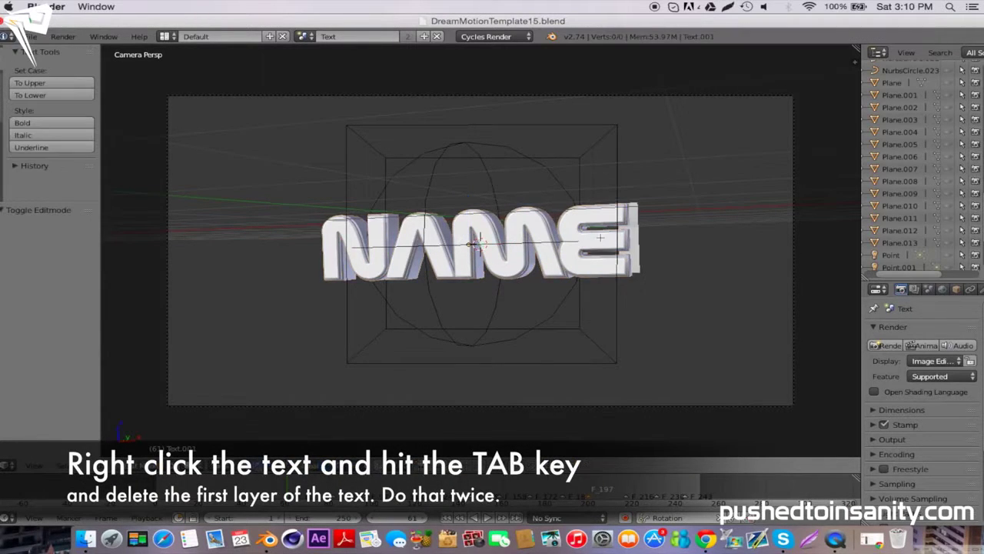
key(BackSpace)
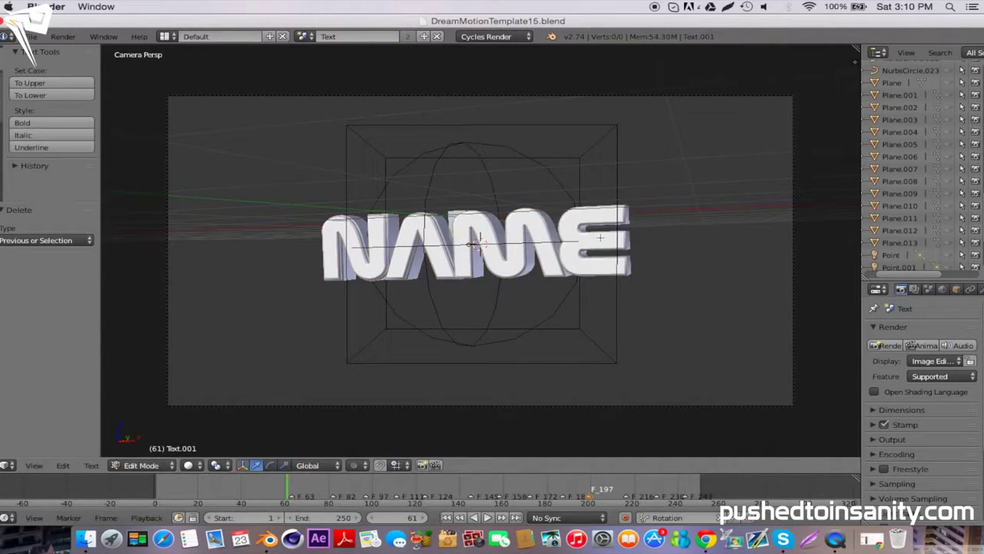
key(Tab)
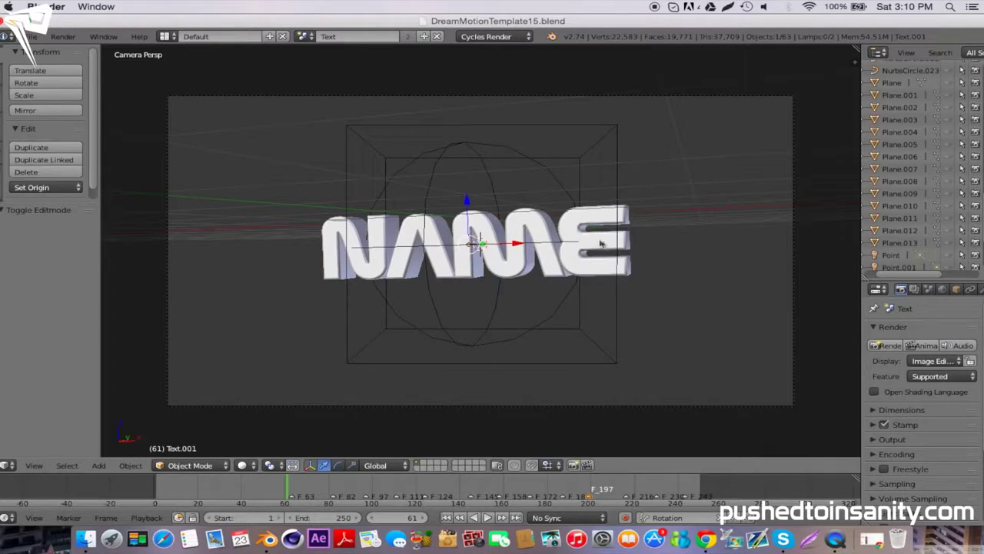
Replace the NAME letters of the main text object with INSANITY.
right_click(598, 243)
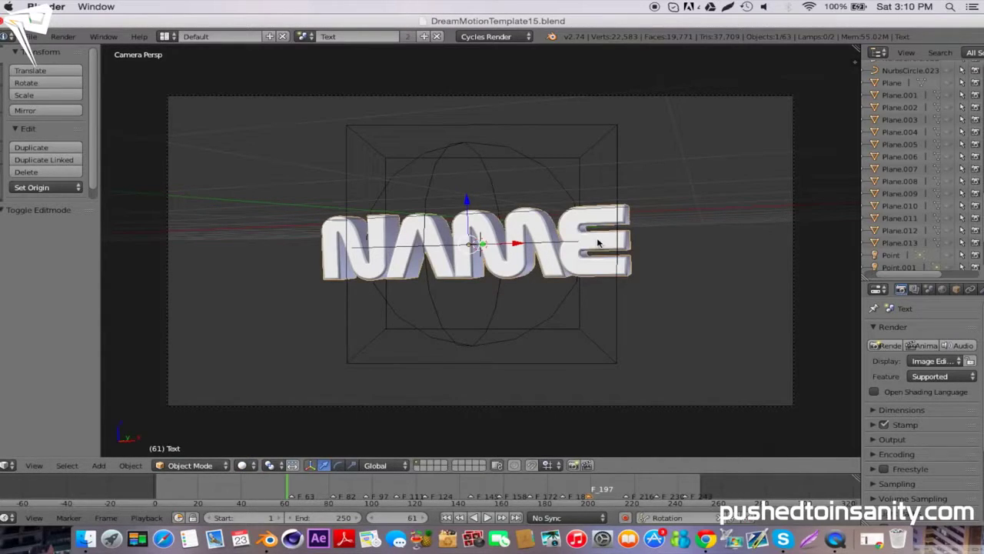
key(Tab)
key(BackSpace)
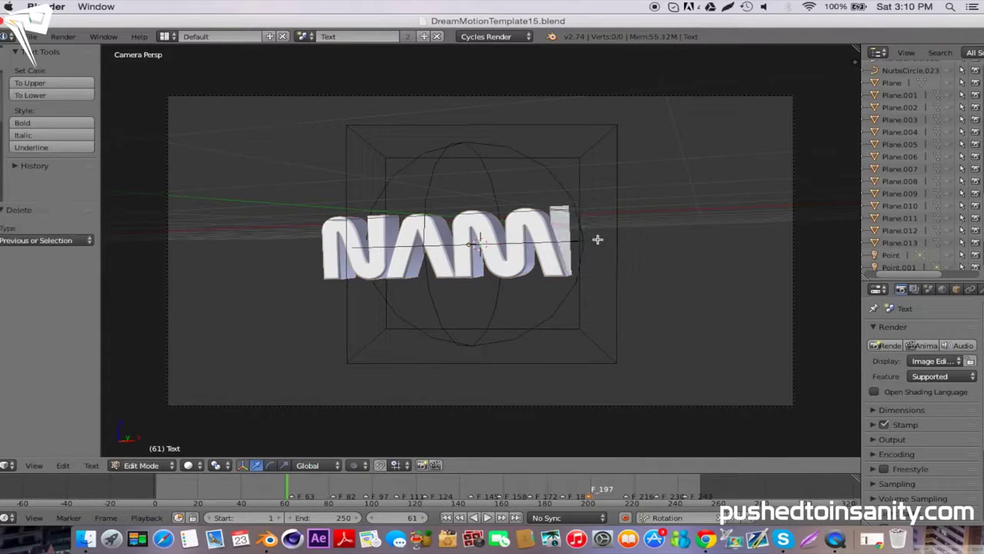
key(BackSpace)
key(BackSpace)
key(BackSpace)
text(IN)
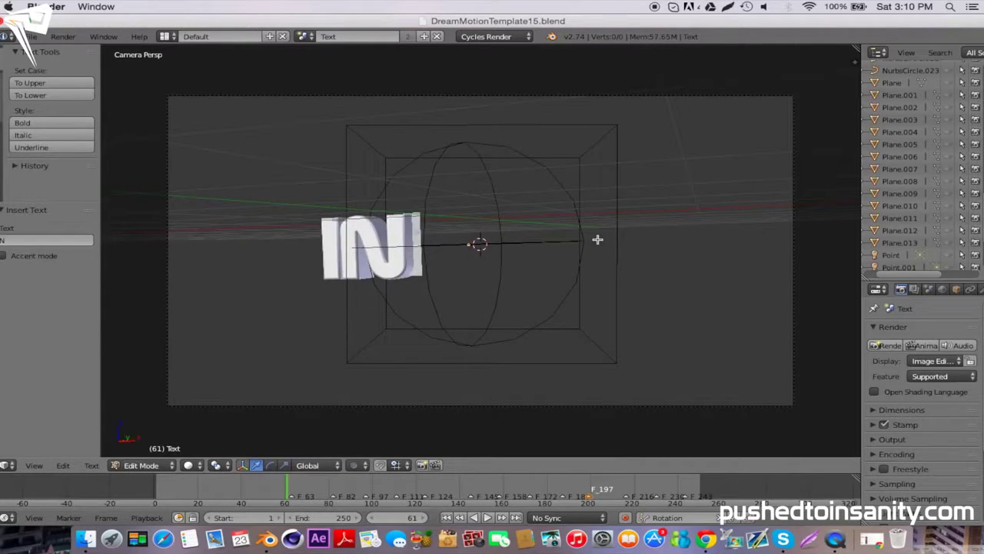
text(SANITY)
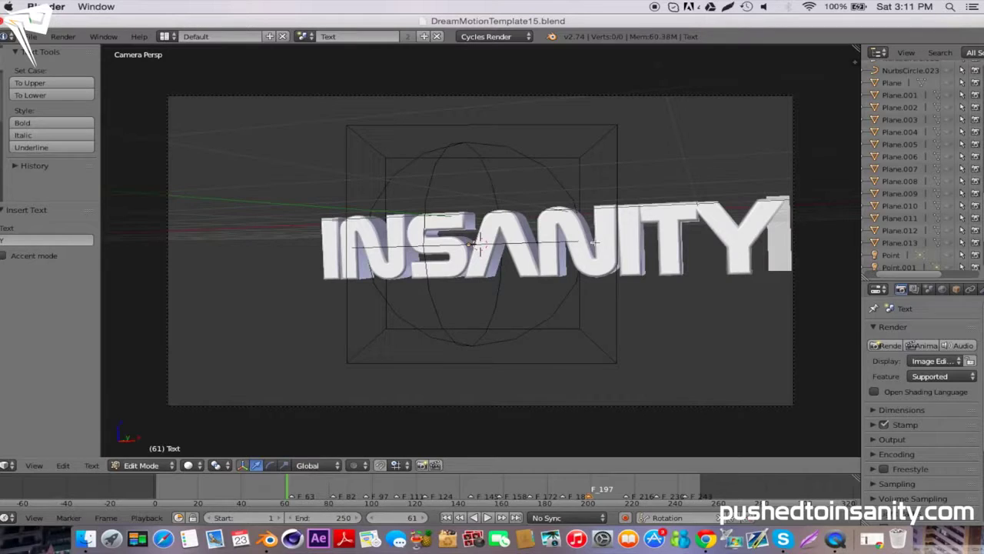
Widen the outliner and properties panels by dragging the viewport divider left.
scroll(908, 127, up, 5)
scroll(908, 127, up, 5)
scroll(908, 127, up, 5)
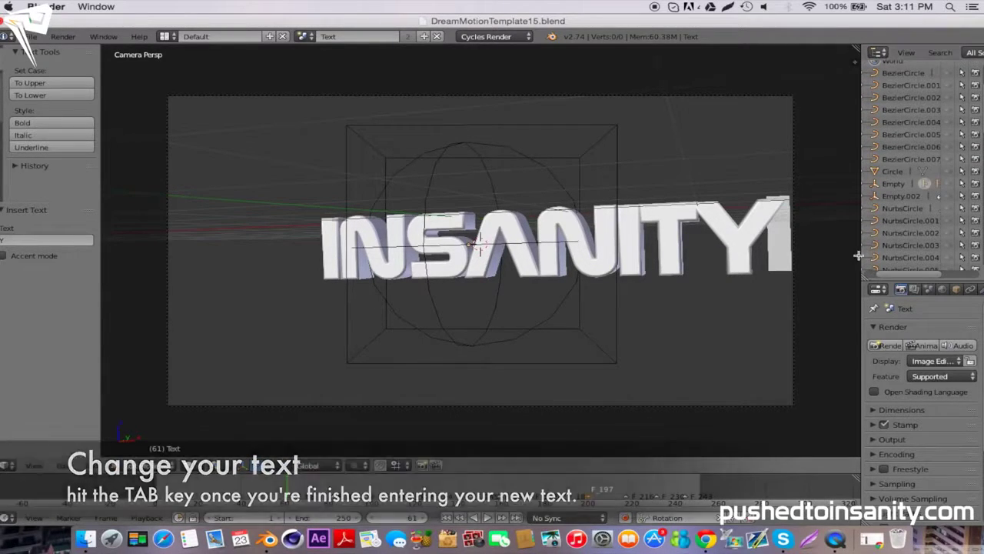
drag(863, 251, 744, 264)
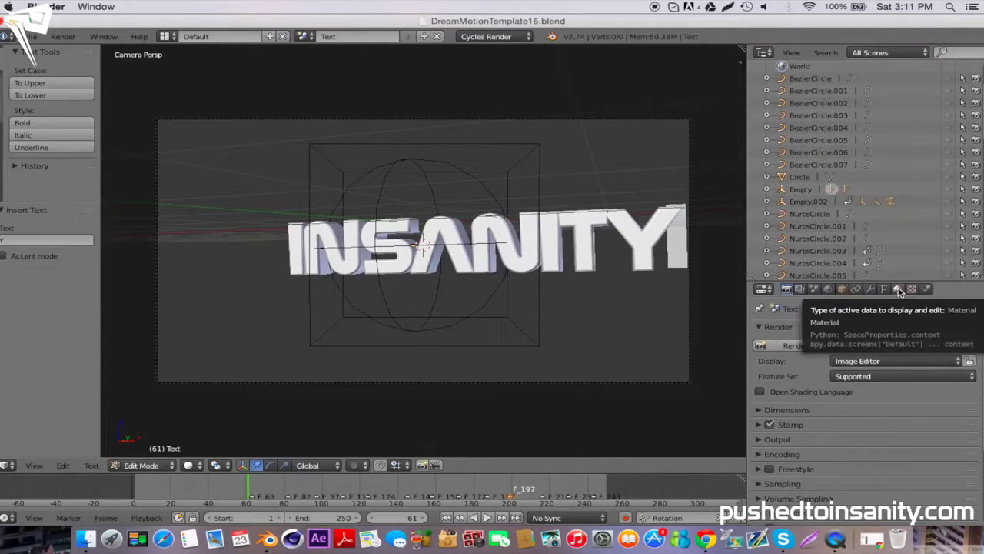
Set the text's Glossy BSDF colour to green (R 0.011, G 0.800, B 0.033).
click(898, 290)
scroll(871, 361, down, 3)
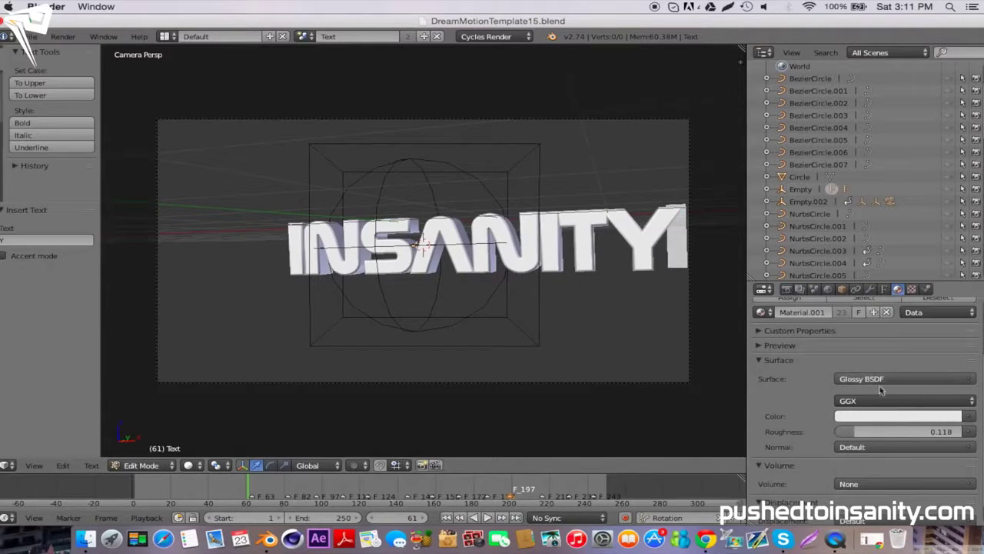
click(901, 419)
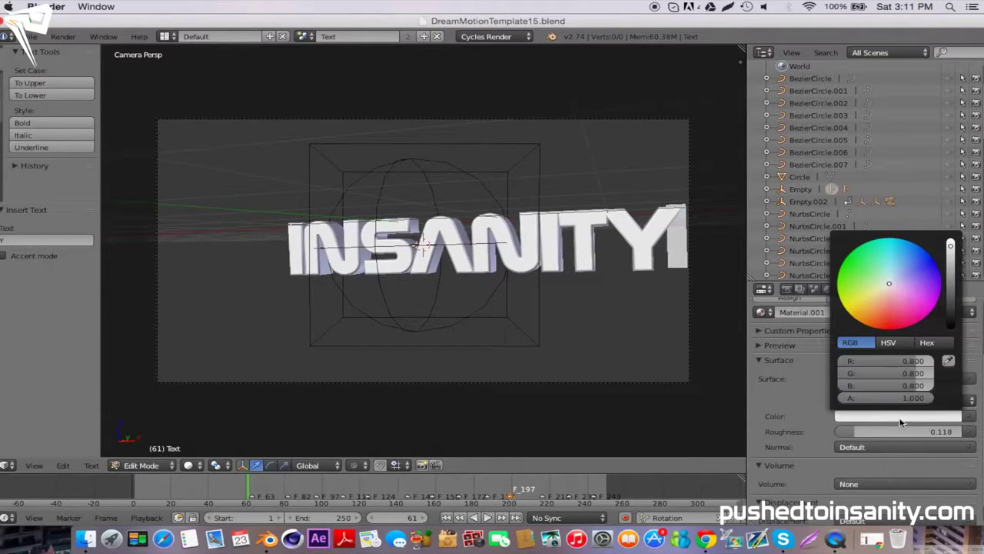
click(863, 268)
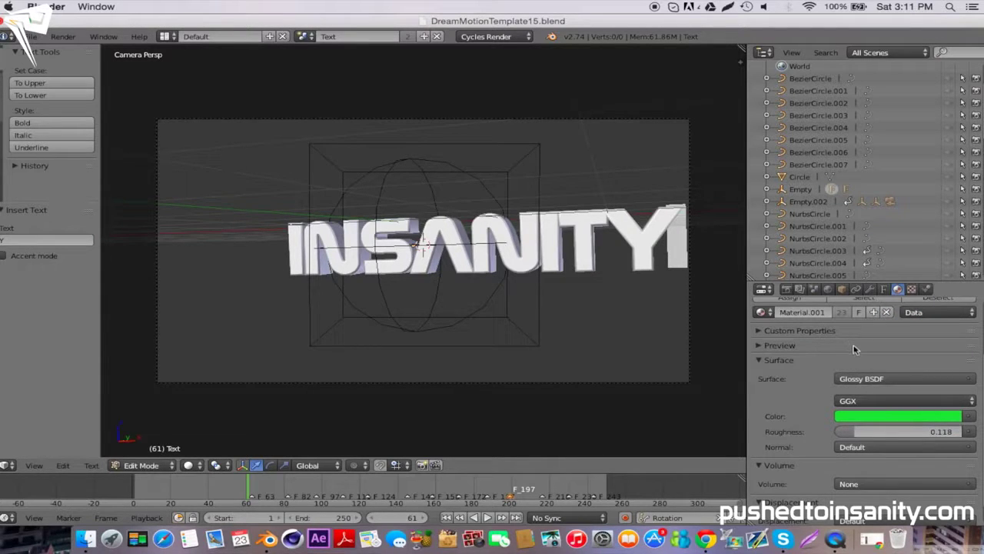
scroll(854, 350, up, 5)
click(799, 289)
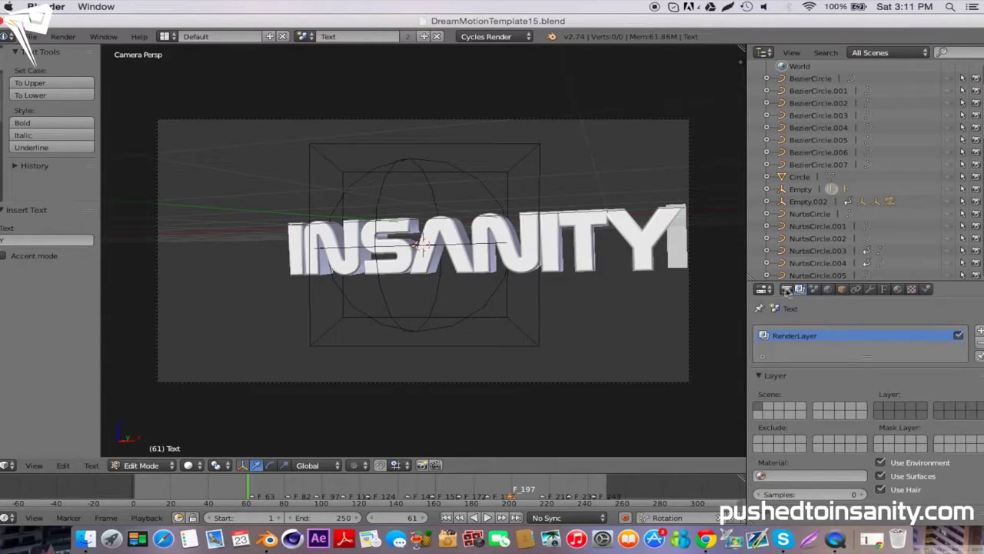
Set the render output path to the Desktop (//../DreamMotionTemplate15).
click(786, 289)
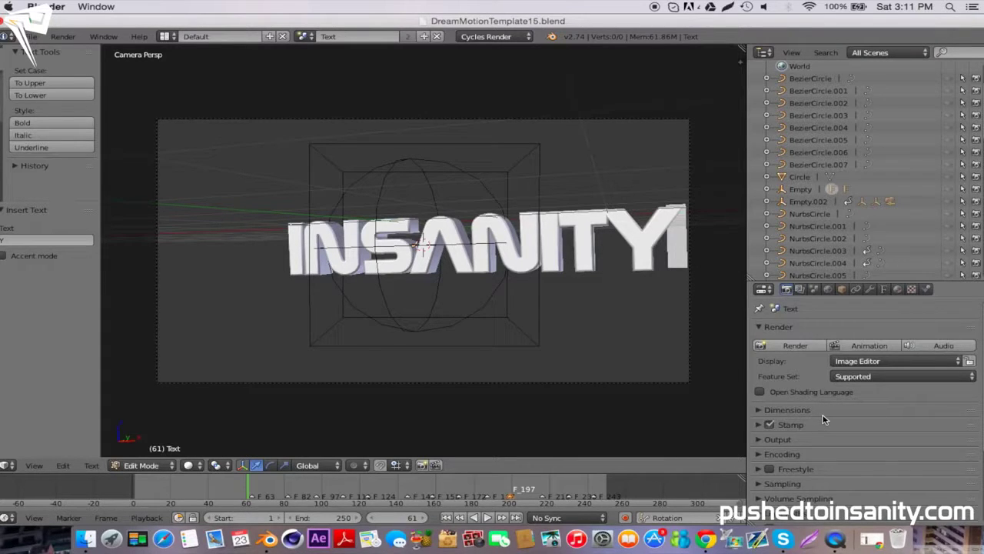
scroll(823, 419, down, 2)
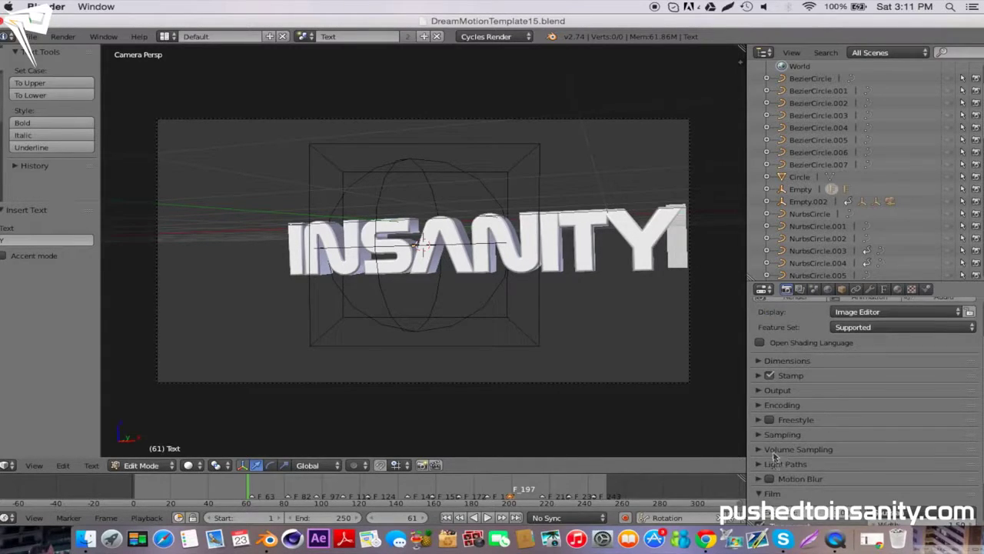
click(757, 393)
scroll(861, 377, down, 2)
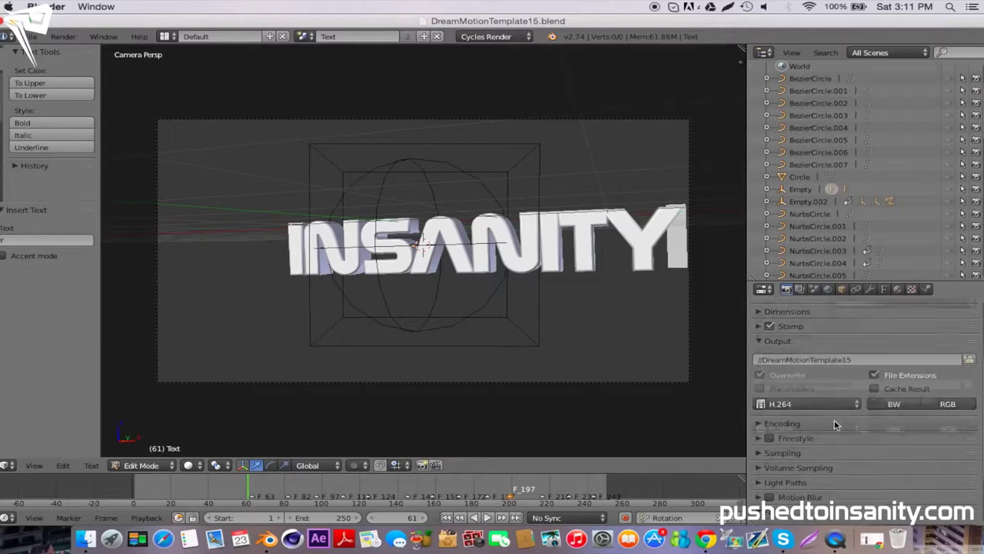
click(968, 361)
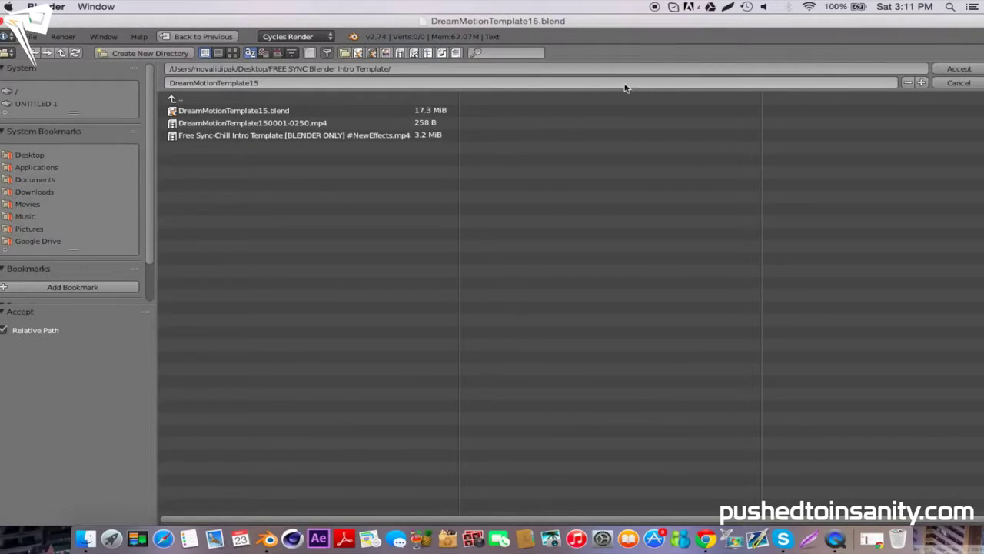
click(28, 156)
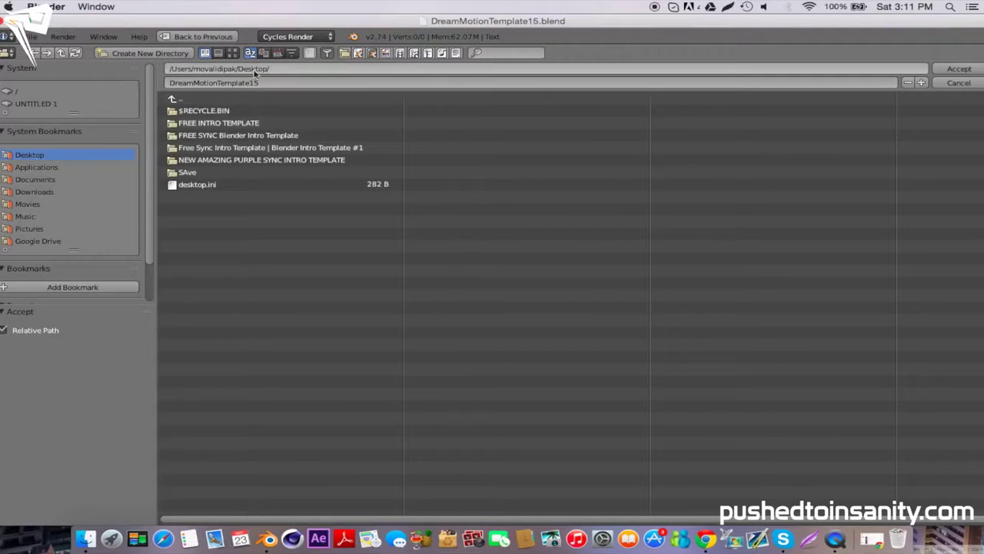
click(961, 70)
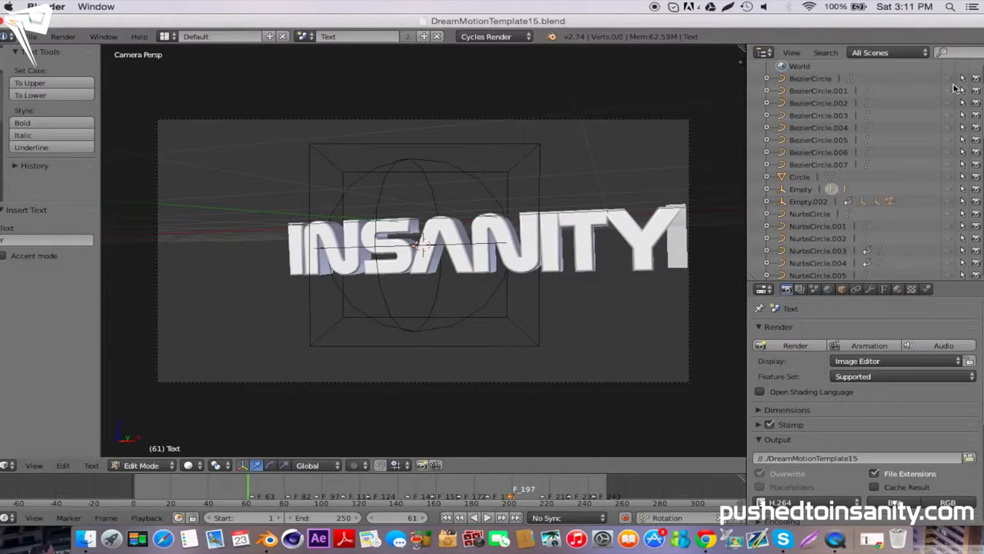
scroll(863, 471, down, 2)
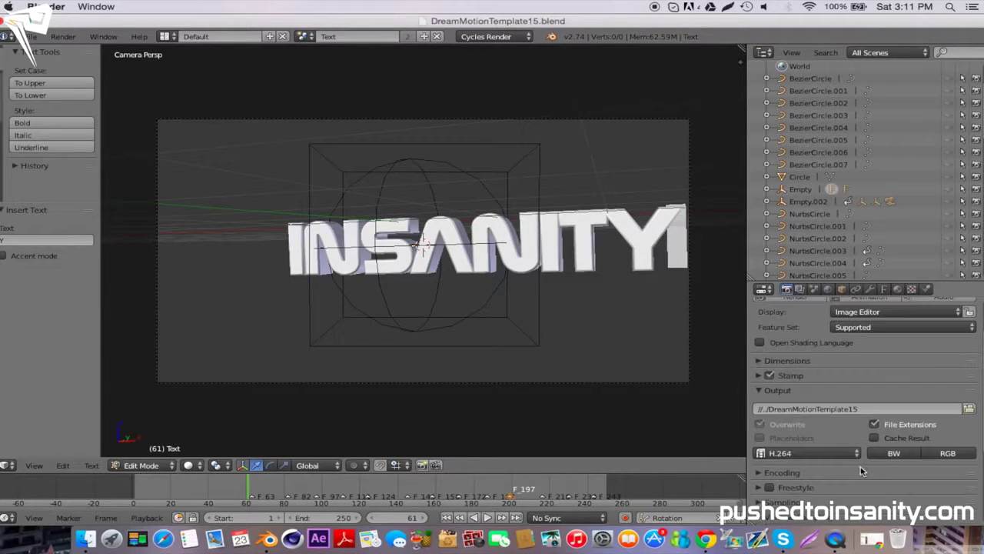
click(841, 453)
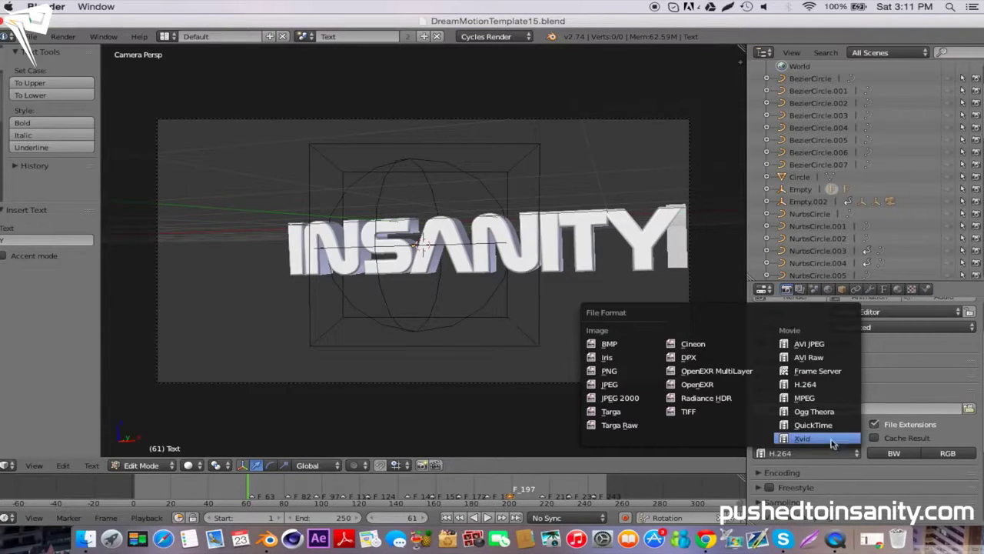
Switch the output file format from H.264 to QuickTime with JPEG video.
click(816, 425)
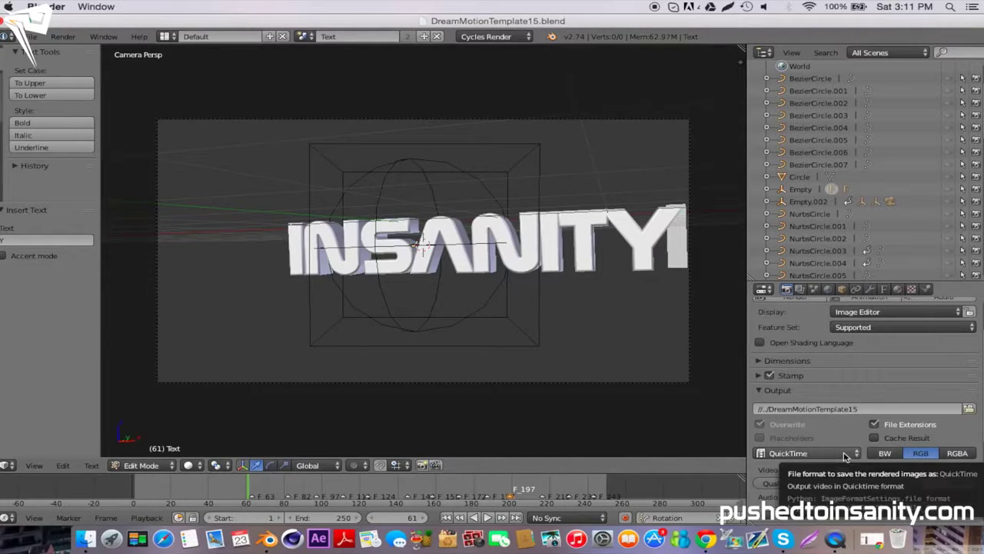
scroll(846, 456, down, 3)
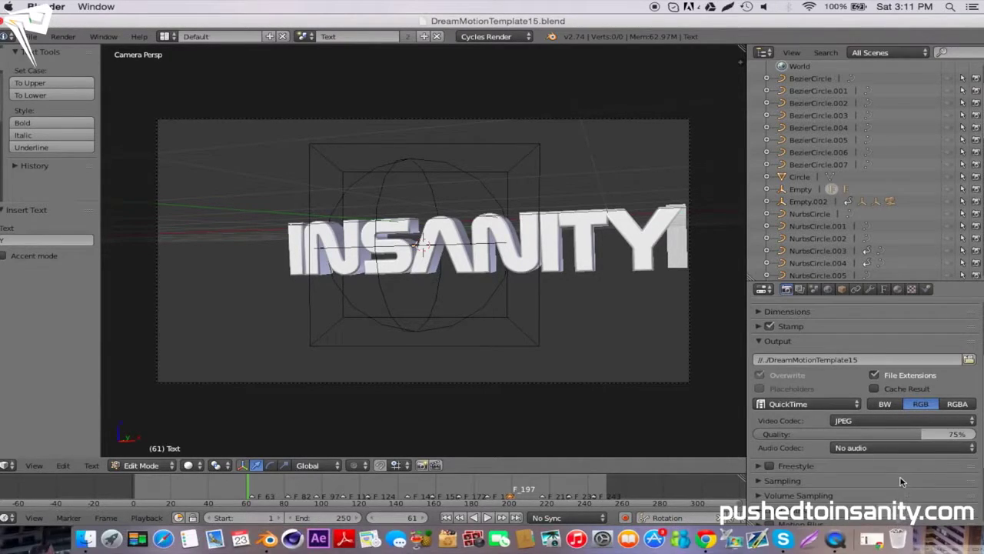
scroll(902, 482, down, 2)
scroll(899, 477, down, 2)
Set the audio codec to AAC (48kHz, 256kbps).
click(876, 398)
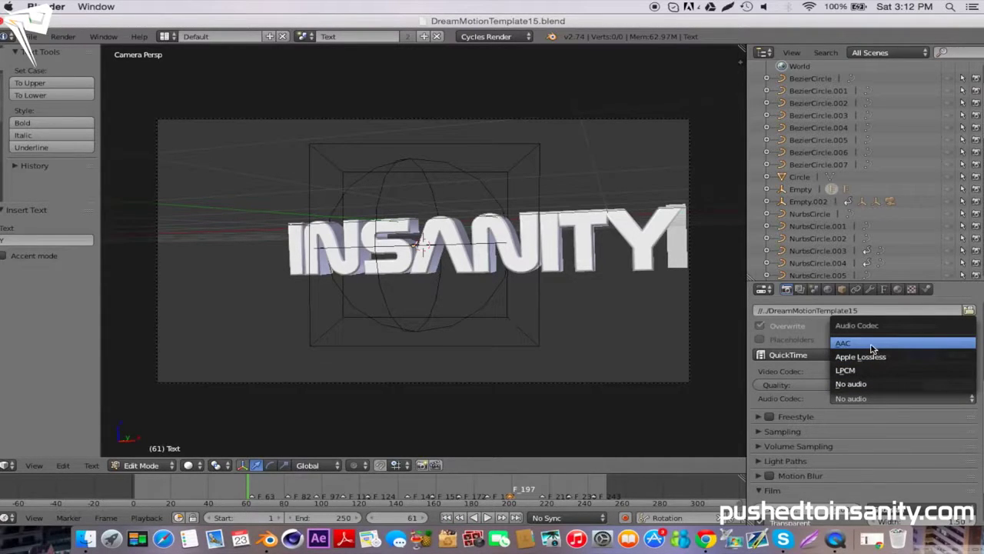
click(873, 348)
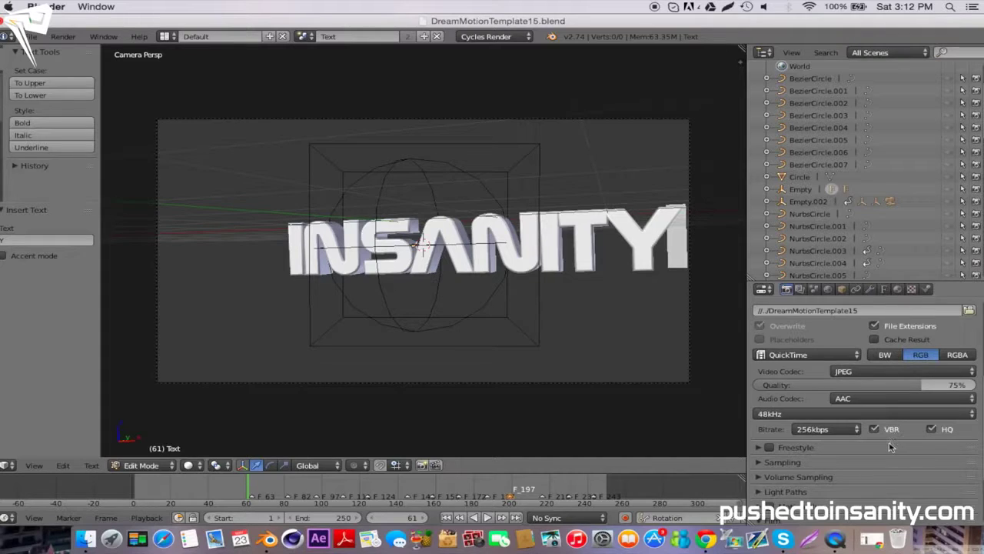
scroll(884, 453, down, 2)
scroll(885, 453, down, 2)
scroll(880, 456, down, 3)
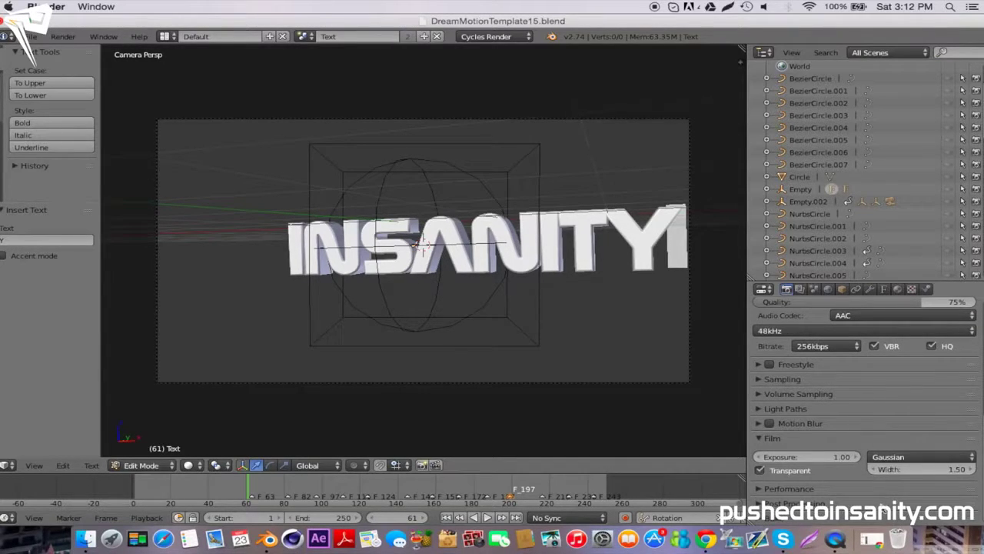
scroll(866, 451, up, 1)
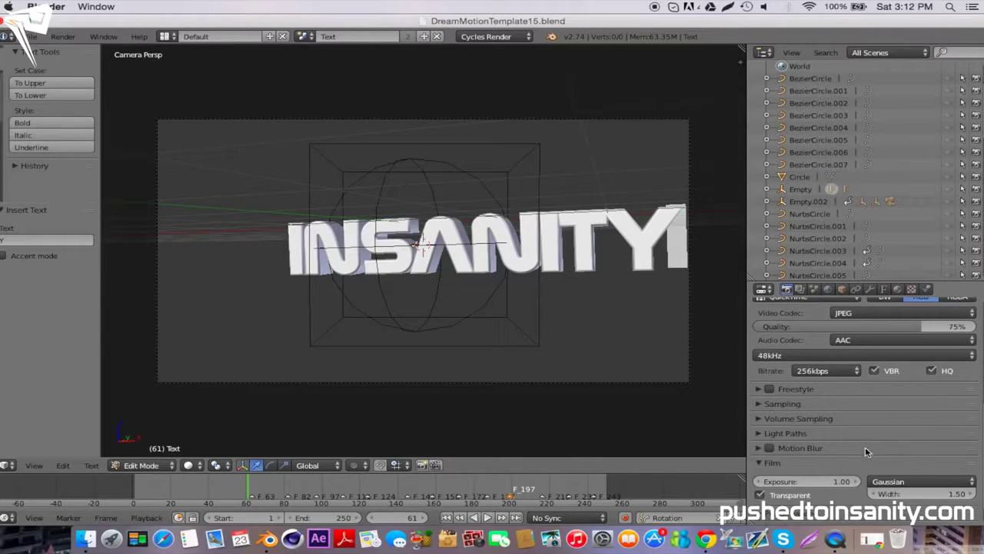
scroll(865, 446, up, 2)
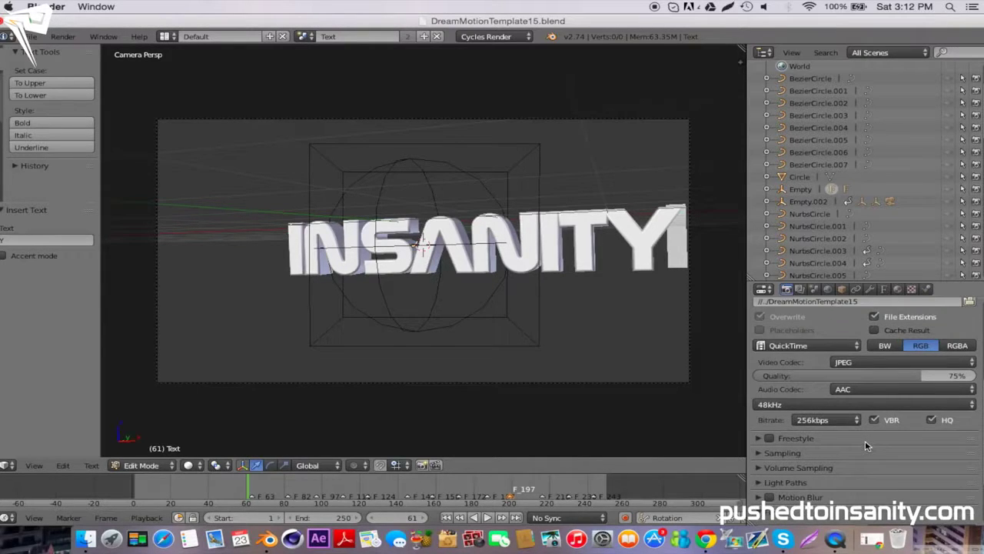
scroll(865, 446, up, 2)
scroll(866, 446, up, 2)
scroll(866, 446, up, 1)
scroll(864, 447, up, 1)
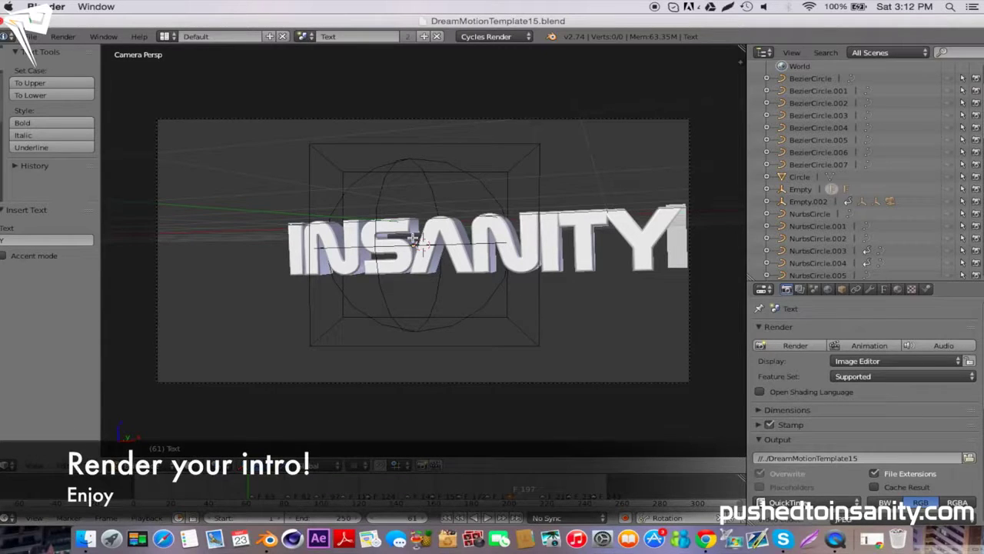
Render the full animation to DreamMotionTemplate150001-0250.mov and open it in QuickTime Player.
click(65, 35)
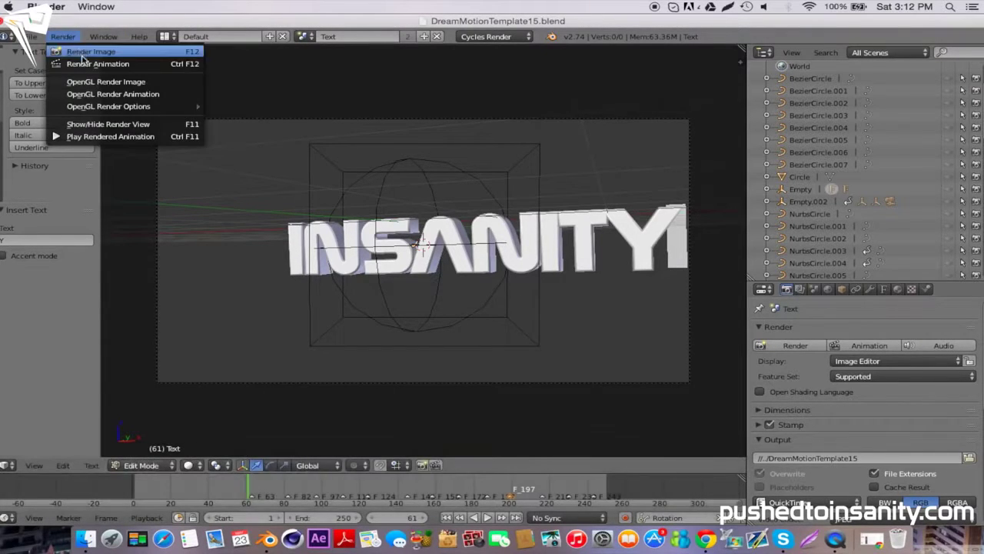
click(84, 63)
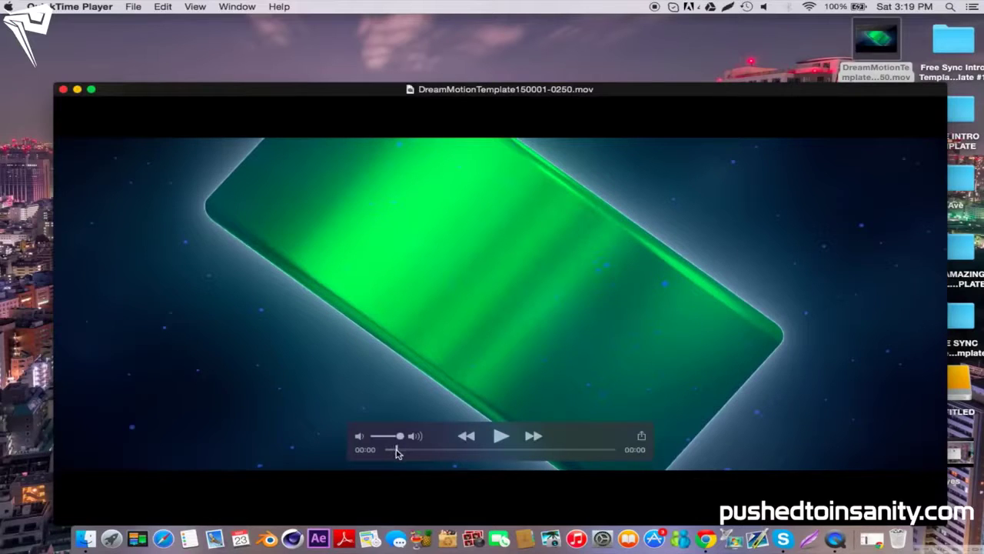
Scrub back and forth through the rendered movie to check the green text animation.
drag(397, 453, 513, 452)
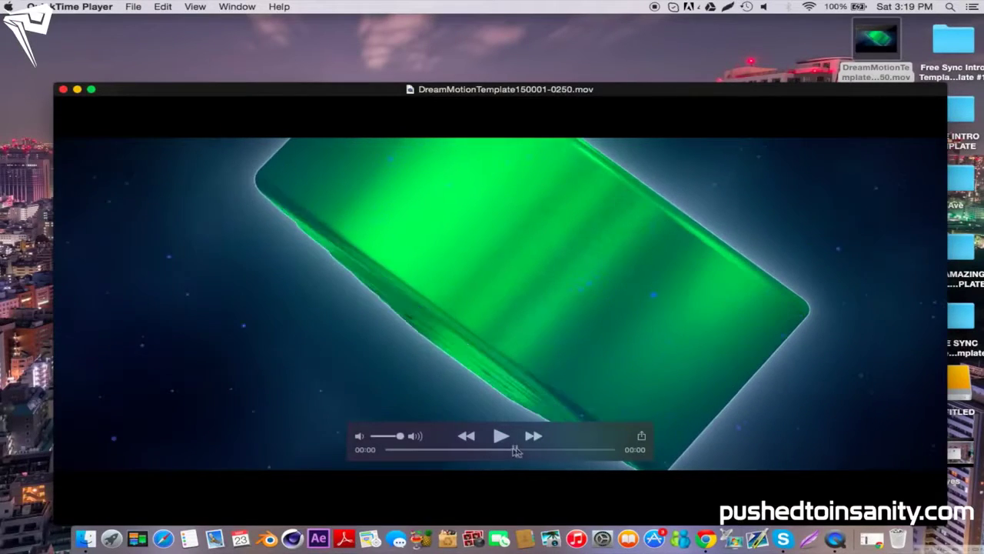
drag(514, 452, 591, 449)
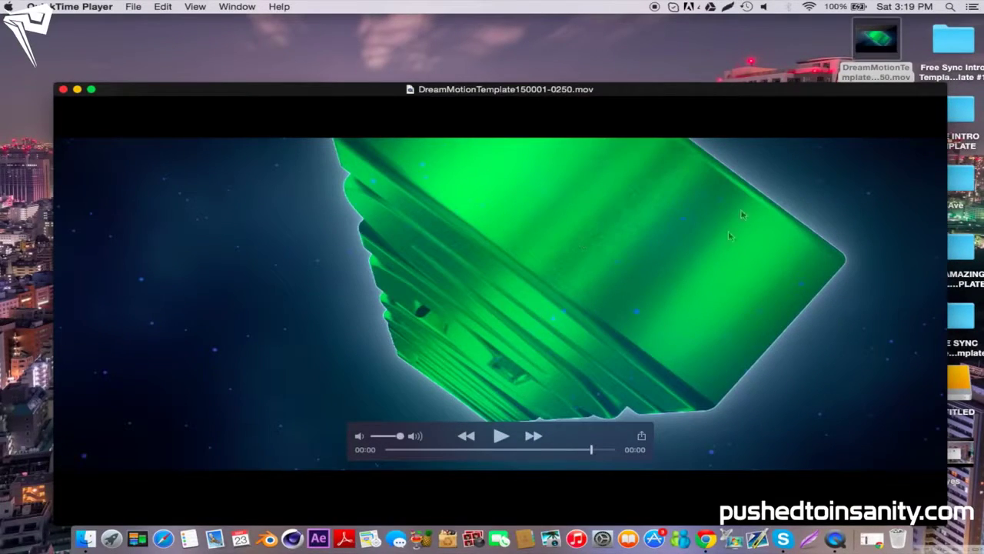
drag(566, 450, 482, 451)
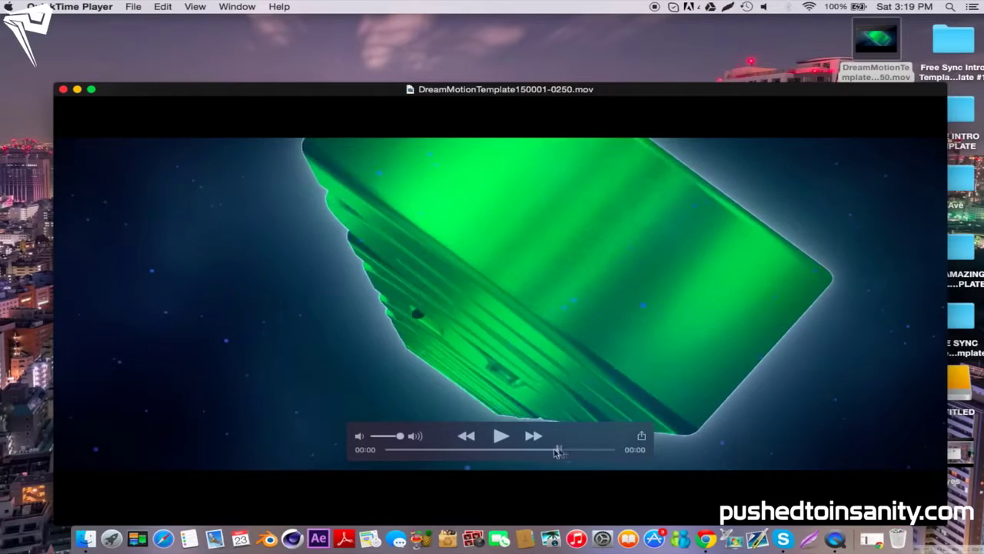
mouse_move(468, 454)
mouse_down()
mouse_move(613, 448)
mouse_move(466, 451)
mouse_up()
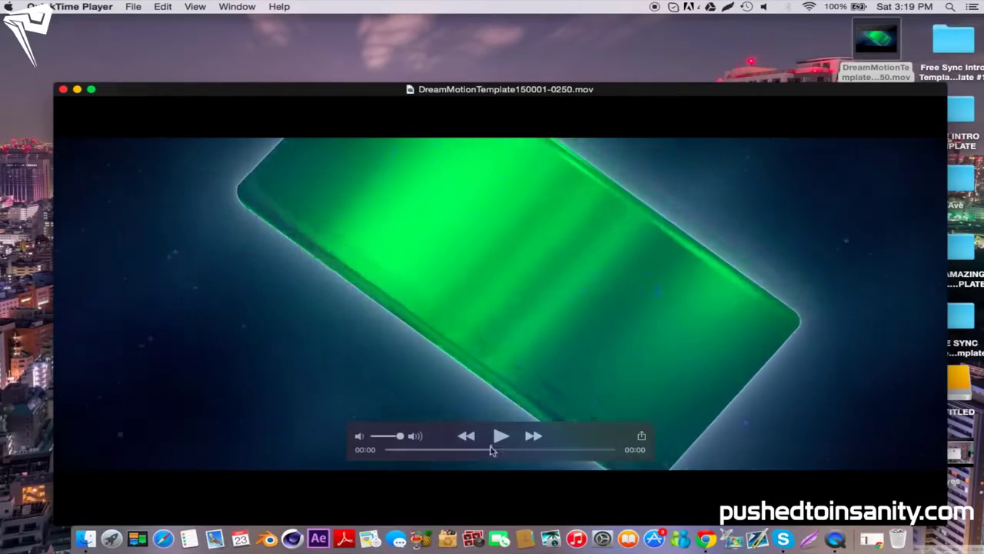